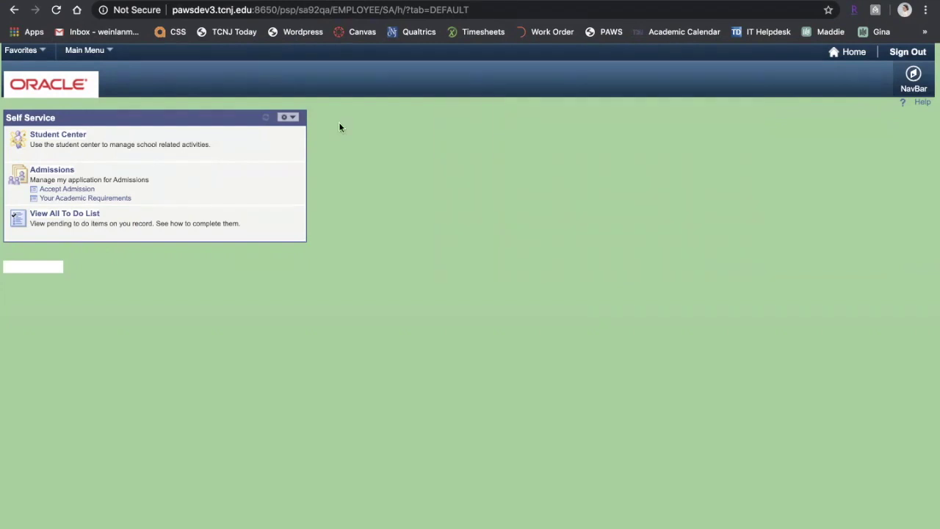
Open the Student Center and bring up the class search criteria form.
click(56, 137)
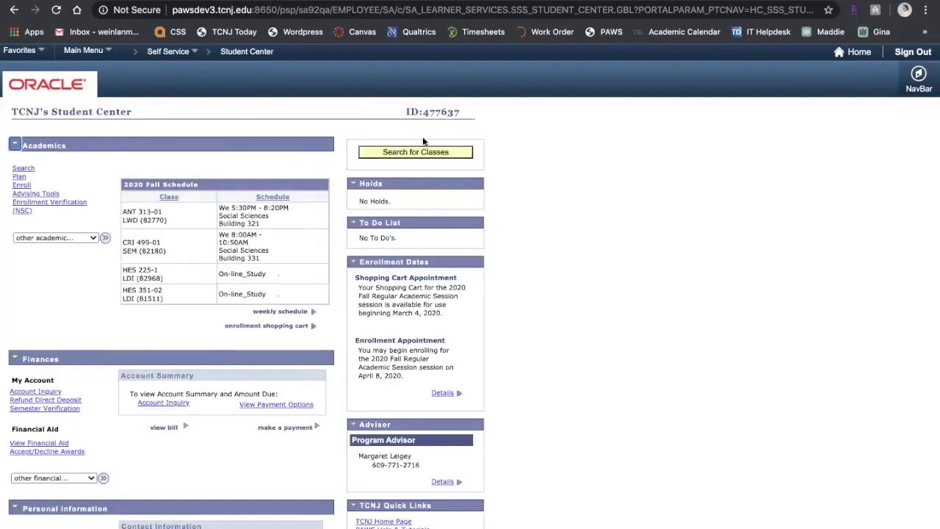
click(414, 152)
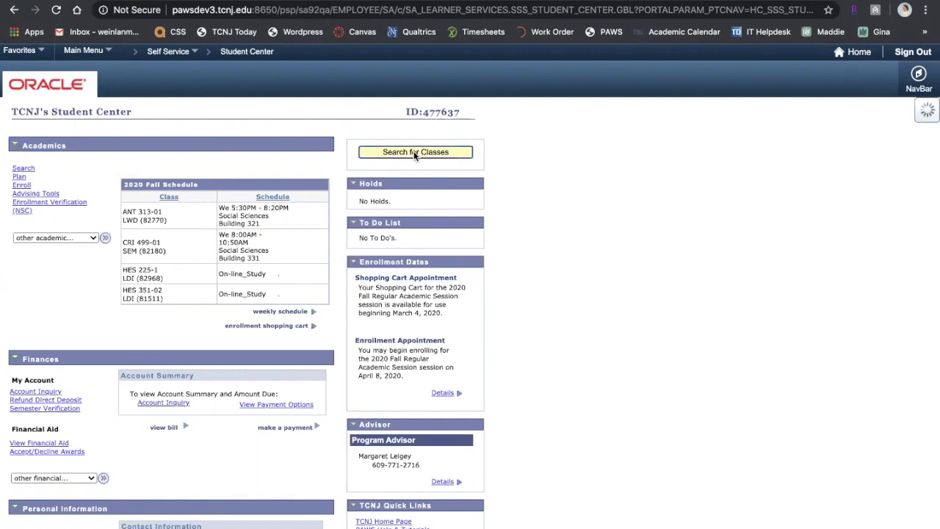
scroll(566, 271, down, 2)
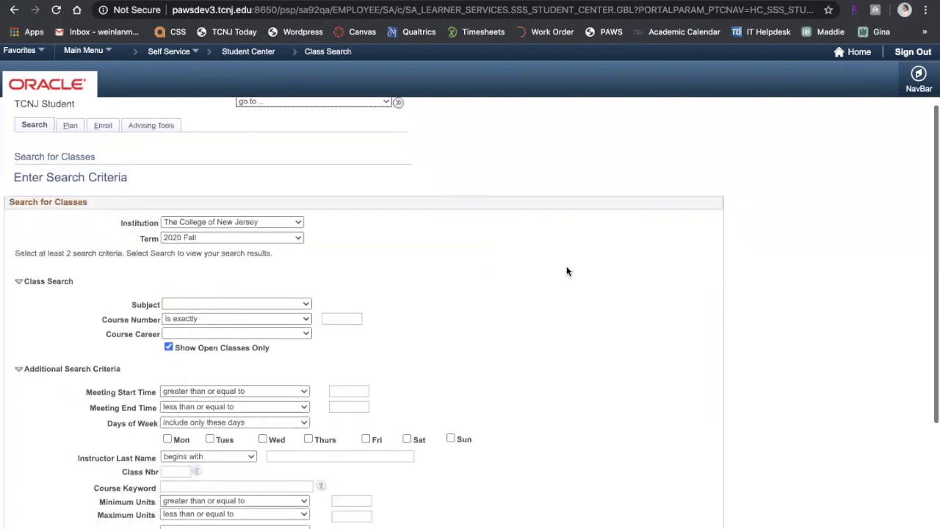
scroll(566, 270, down, 1)
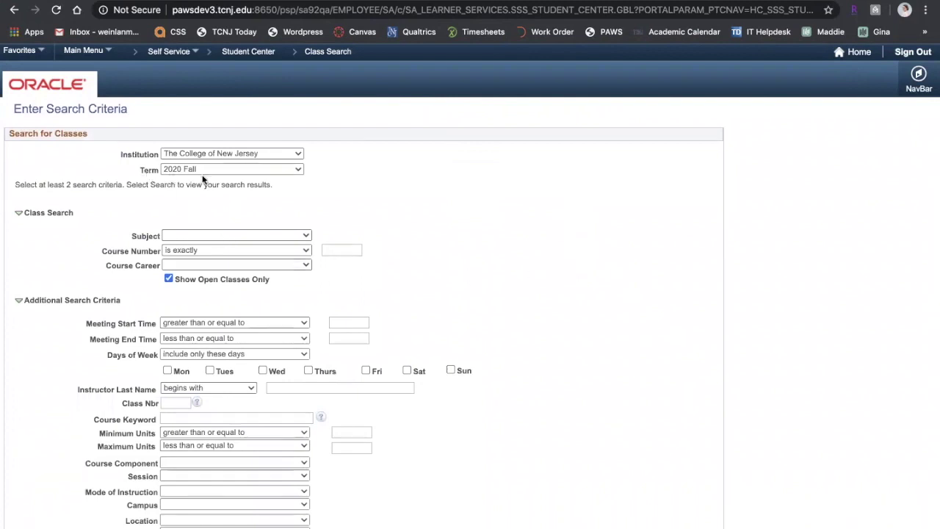
Search for open 2020 Fall classes in the subject Classics (CLS).
click(169, 235)
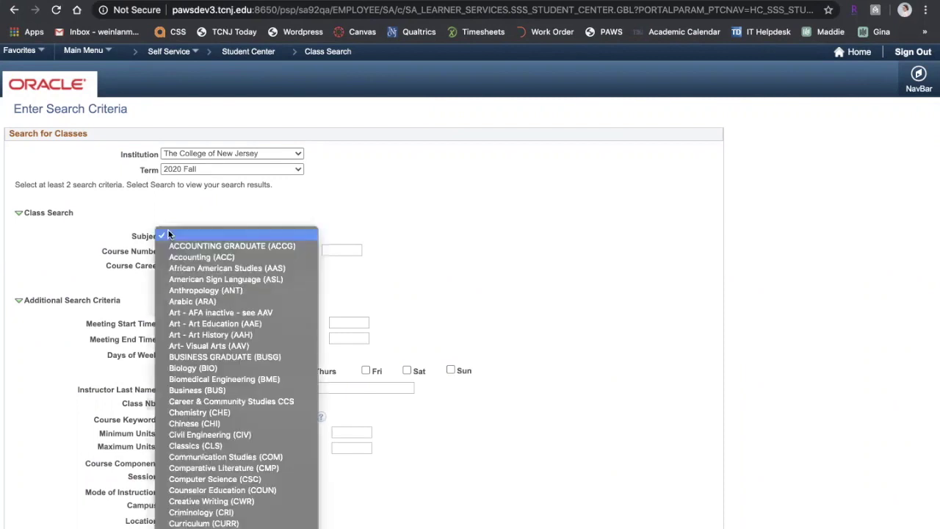
click(202, 446)
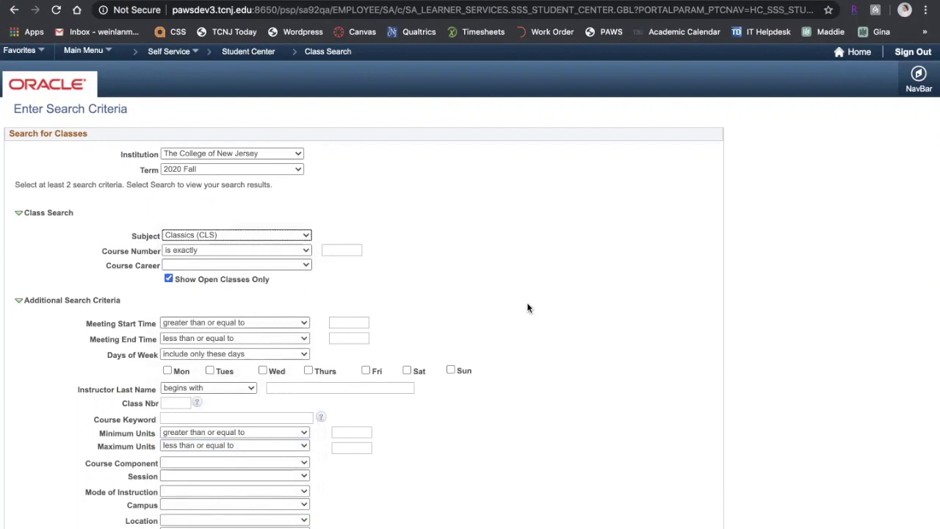
scroll(527, 307, down, 4)
click(412, 450)
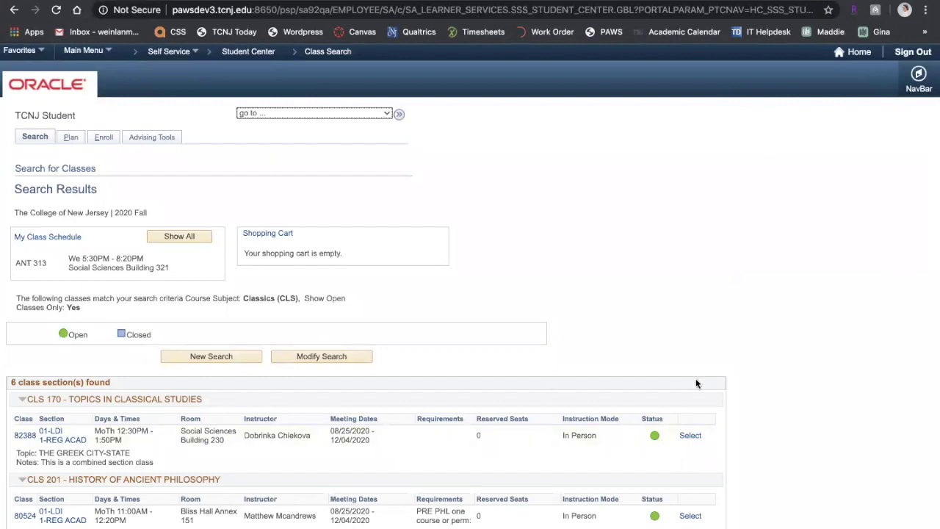
Open the details of the CLS 170 Topics in Classical Studies section and review its meeting, enrollment, availability and textbook information.
scroll(696, 382, down, 3)
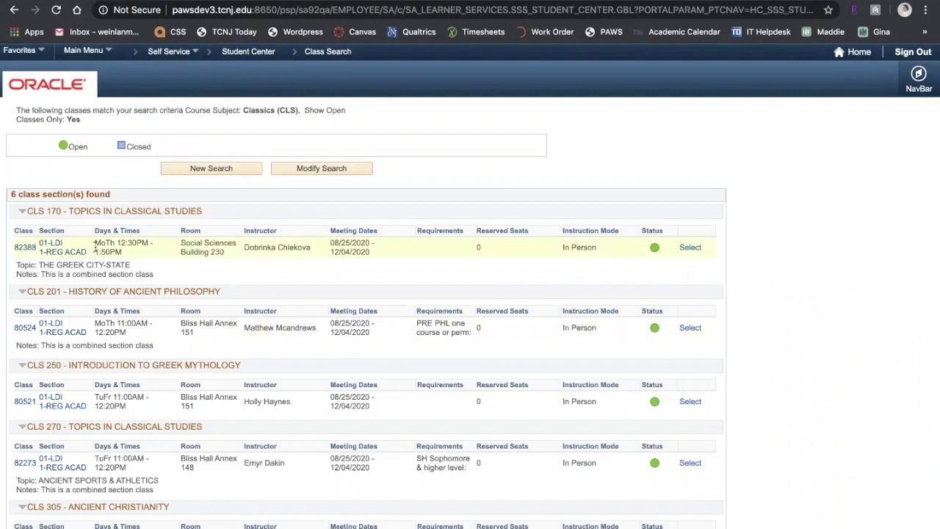
click(51, 252)
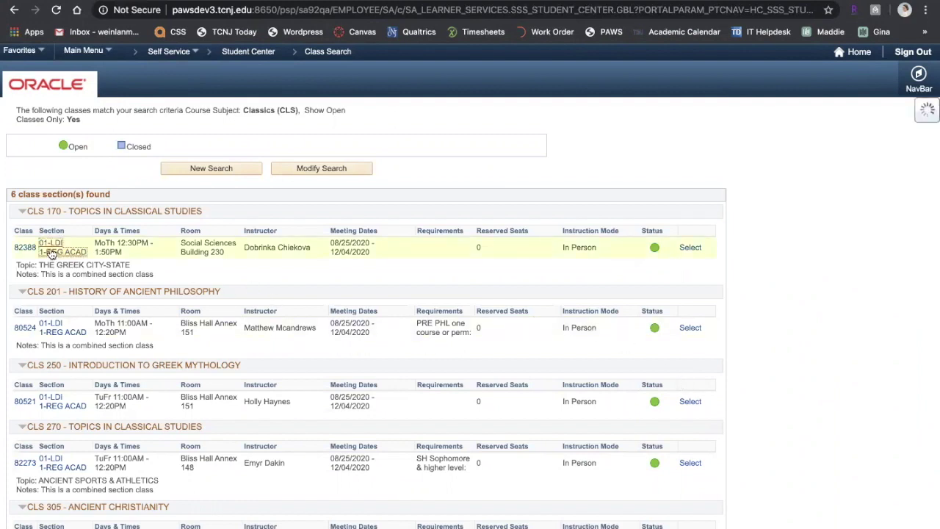
scroll(540, 316, down, 2)
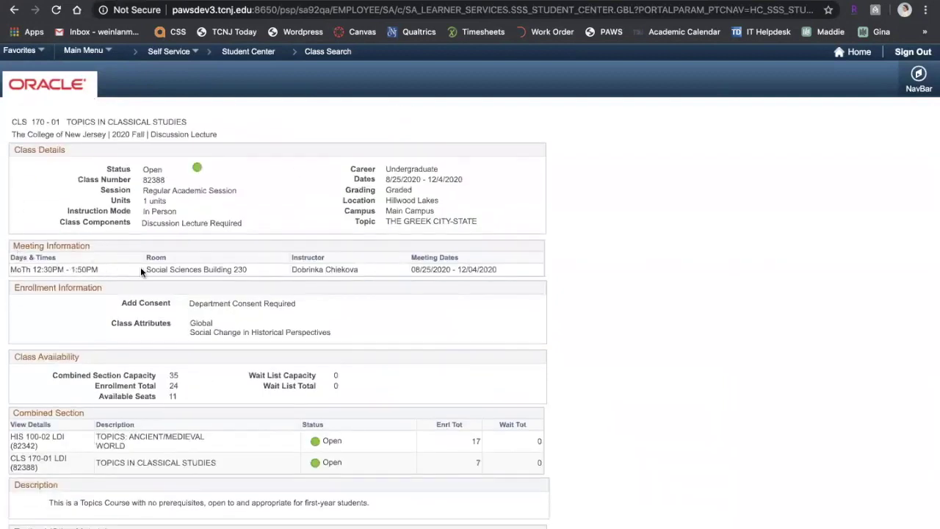
scroll(675, 316, down, 1)
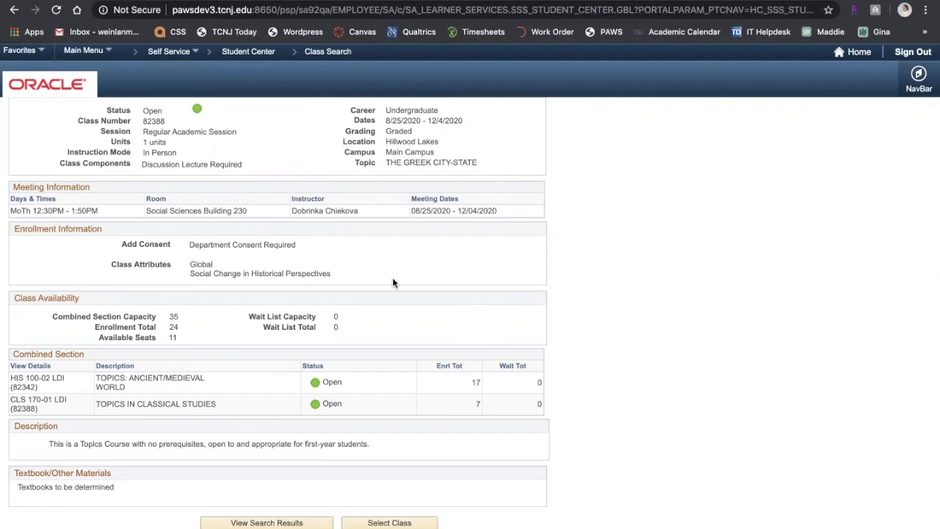
scroll(389, 281, down, 1)
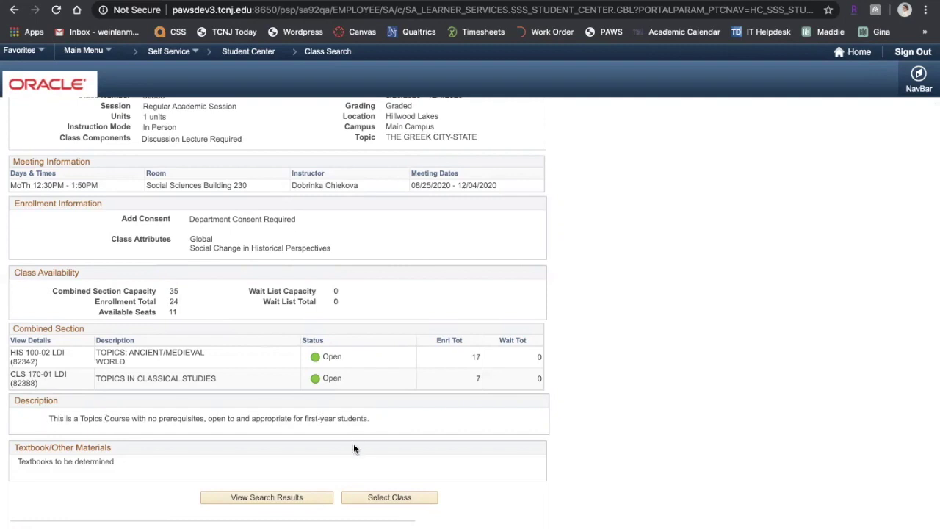
Add the CLS 170-01 class to the shopping cart and return to the search results.
click(385, 499)
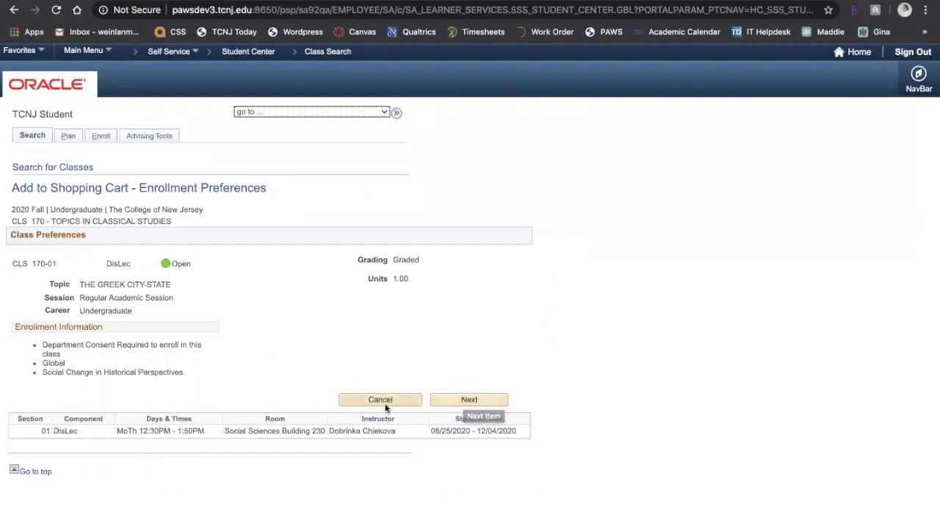
click(472, 399)
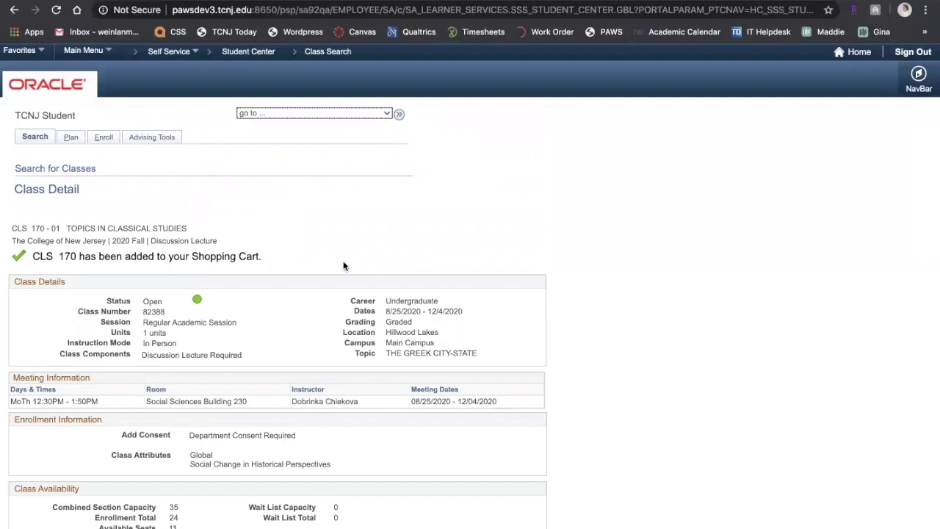
scroll(343, 266, down, 5)
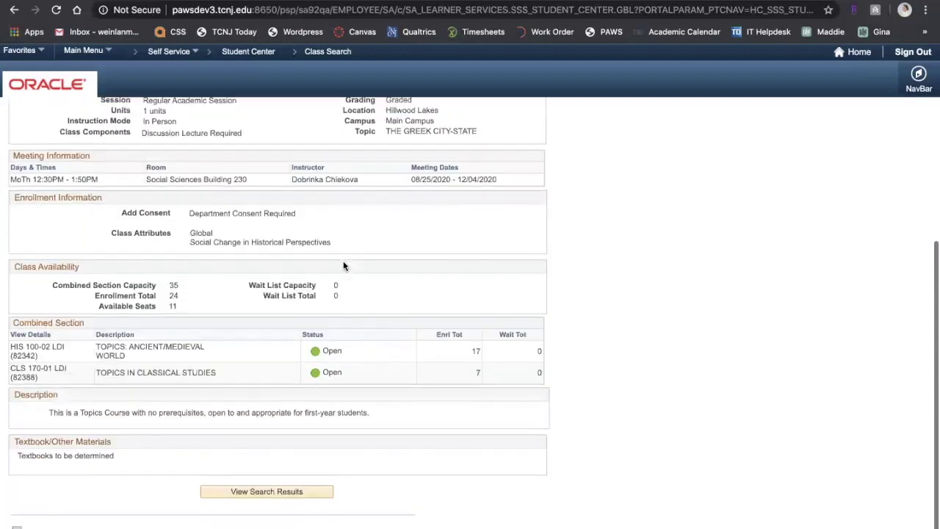
click(250, 475)
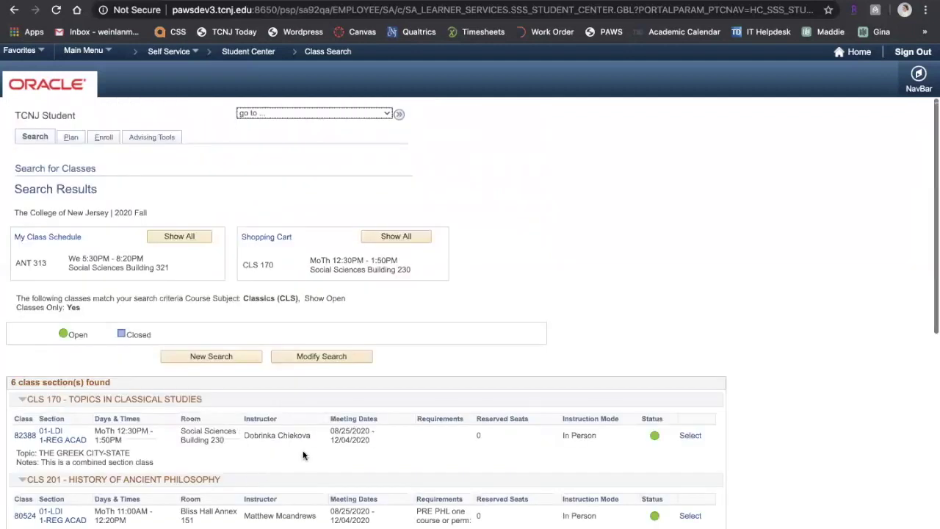
Add CLS 201 History of Ancient Philosophy to the shopping cart directly from the search results.
scroll(615, 411, down, 2)
scroll(615, 411, down, 2)
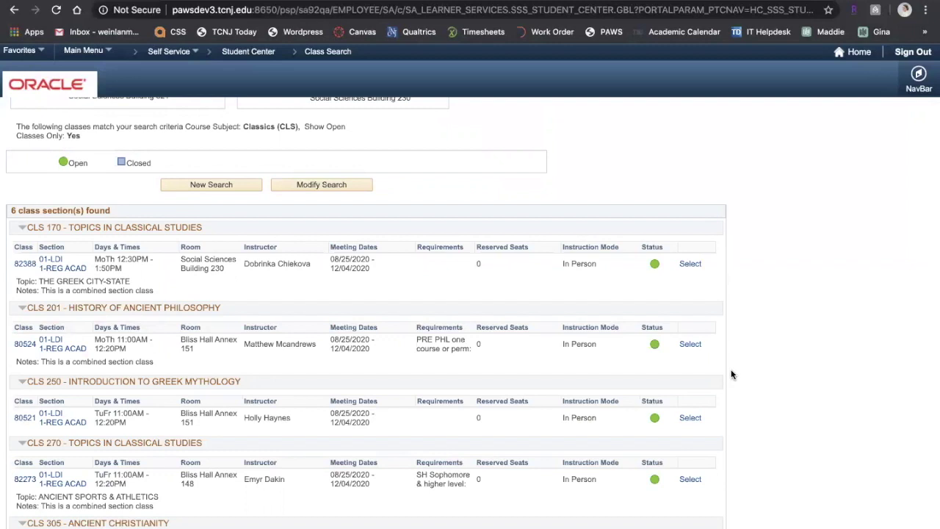
click(690, 344)
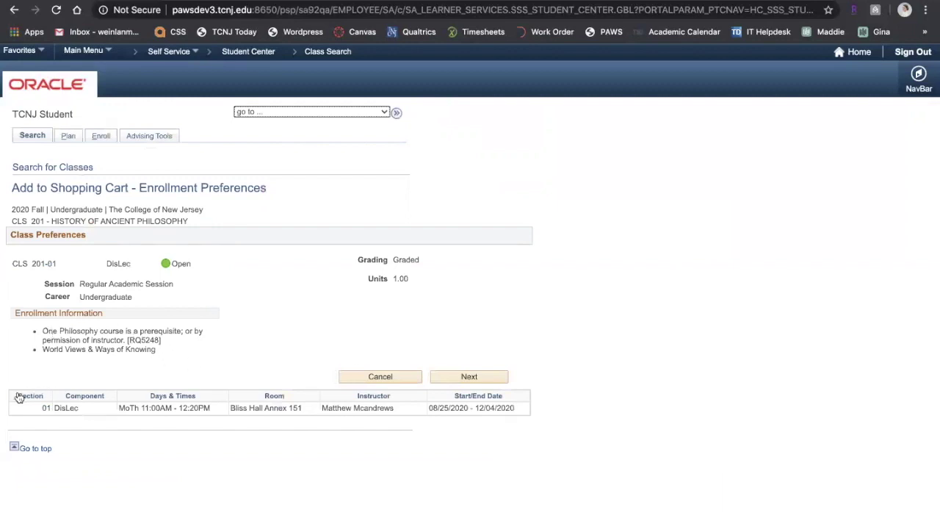
click(470, 376)
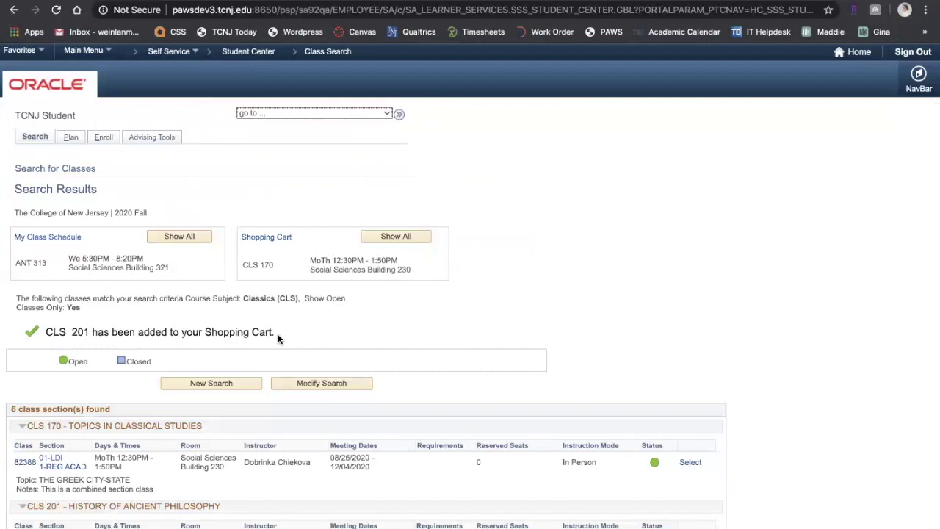
View the shopping cart from the search results, and reopen it through the Plan area for the 2020 Fall term.
click(267, 237)
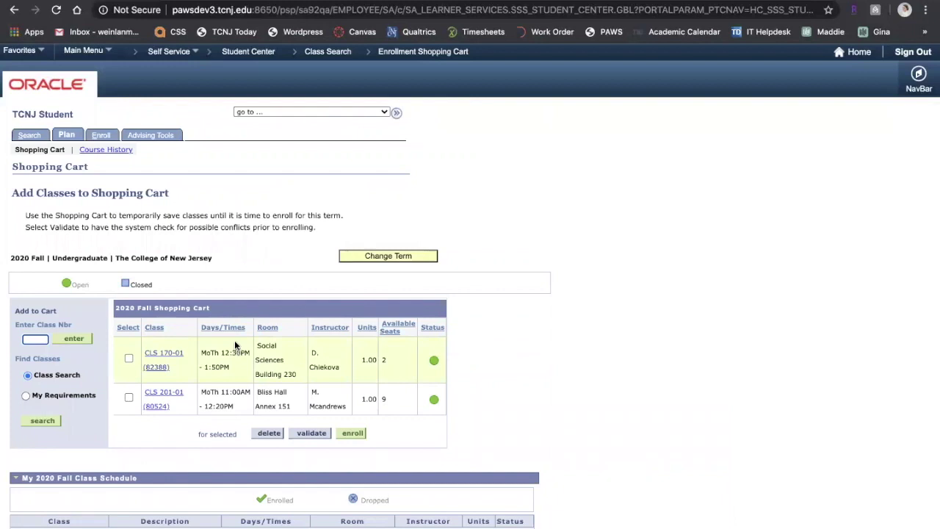
click(66, 136)
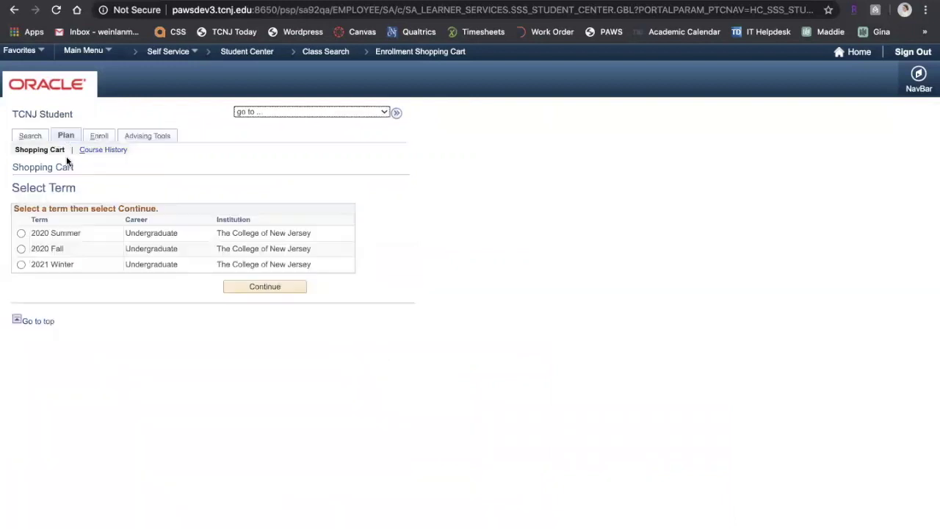
click(22, 248)
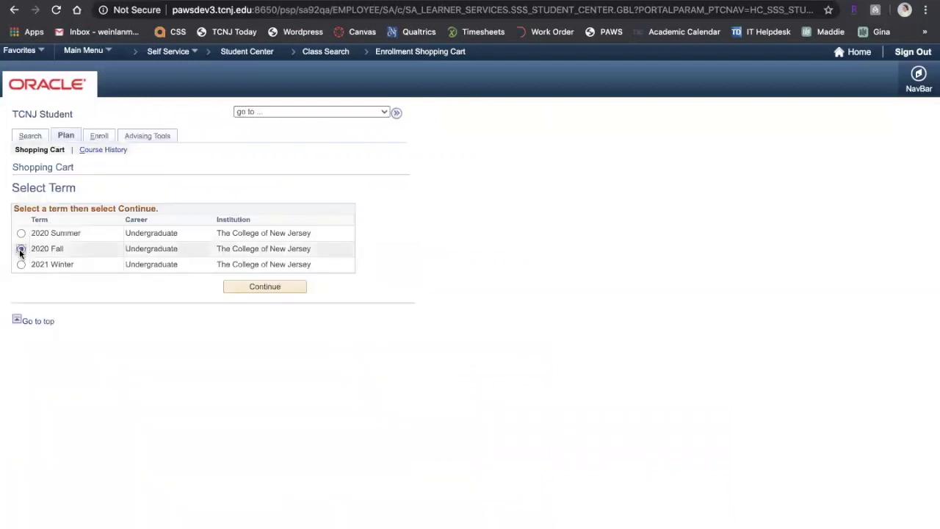
click(277, 291)
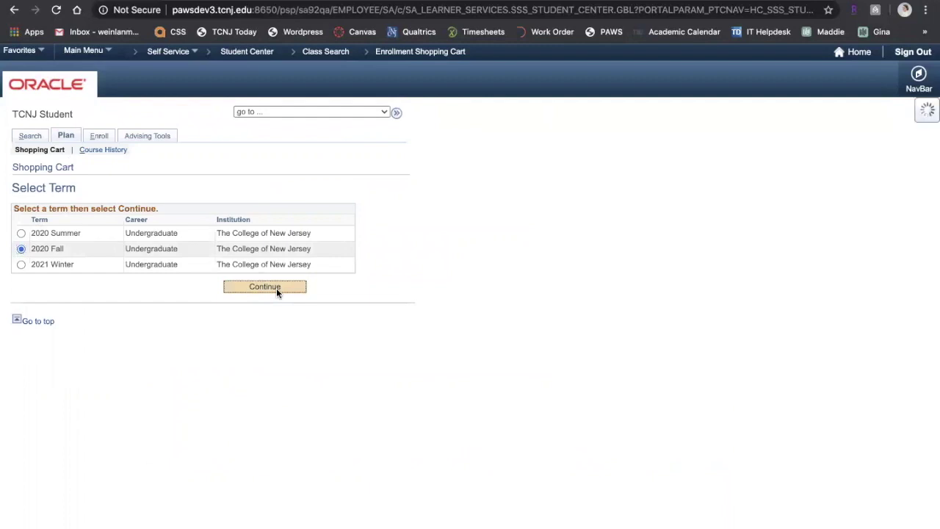
View the 2020 Fall shopping cart through the Enroll area's Add Classes page.
click(105, 139)
click(22, 248)
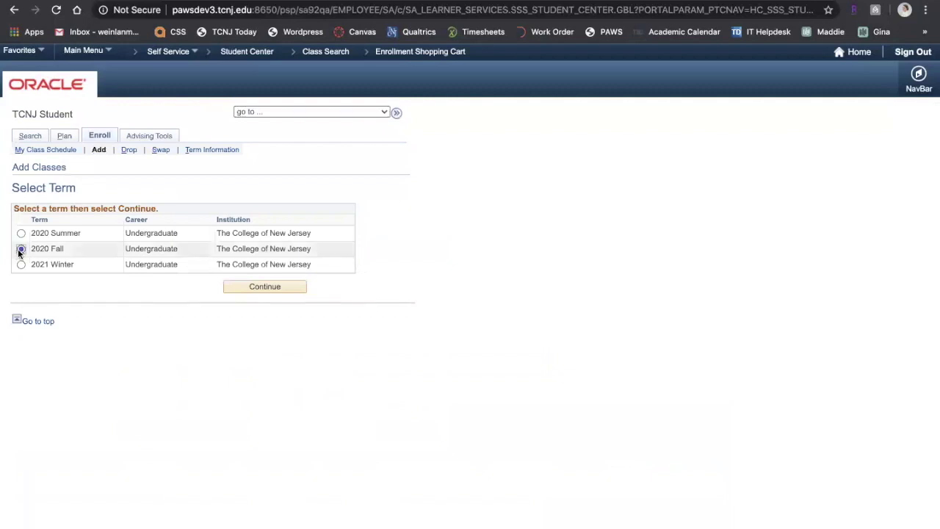
click(288, 287)
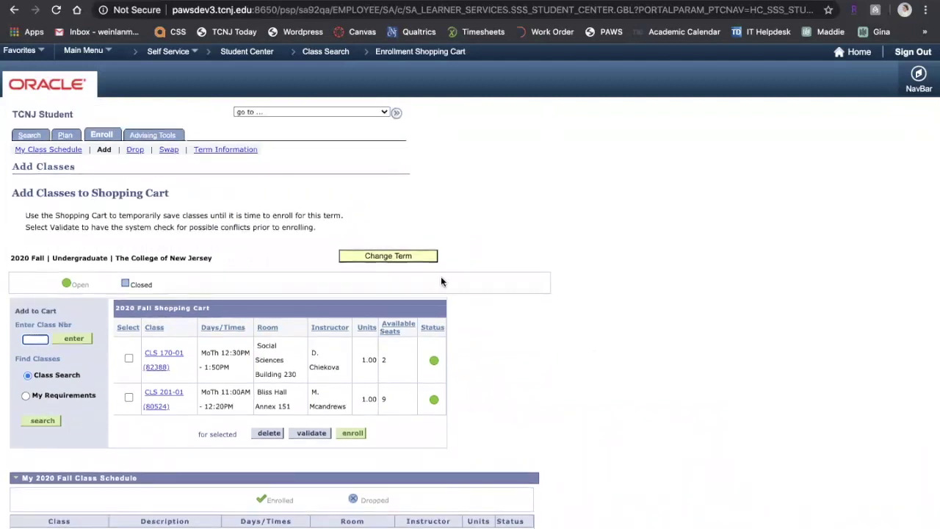
Return to the Student Center, open the Plan shopping cart for 2020 Fall, and review the cart's classes and the class schedule.
click(237, 53)
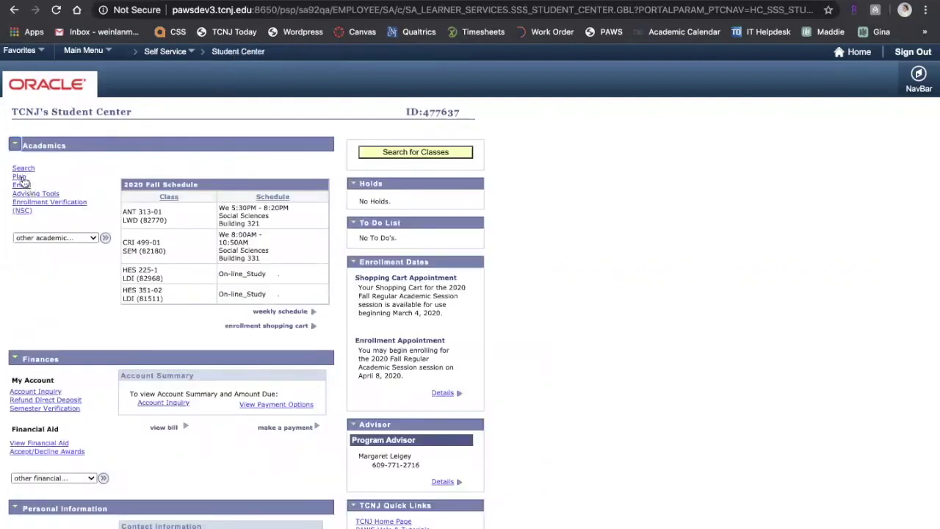
click(19, 178)
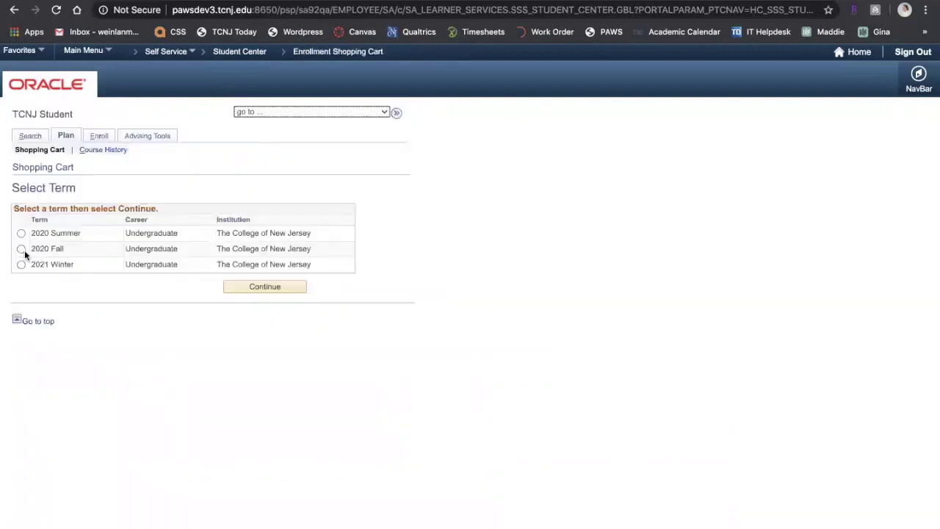
click(21, 249)
click(293, 291)
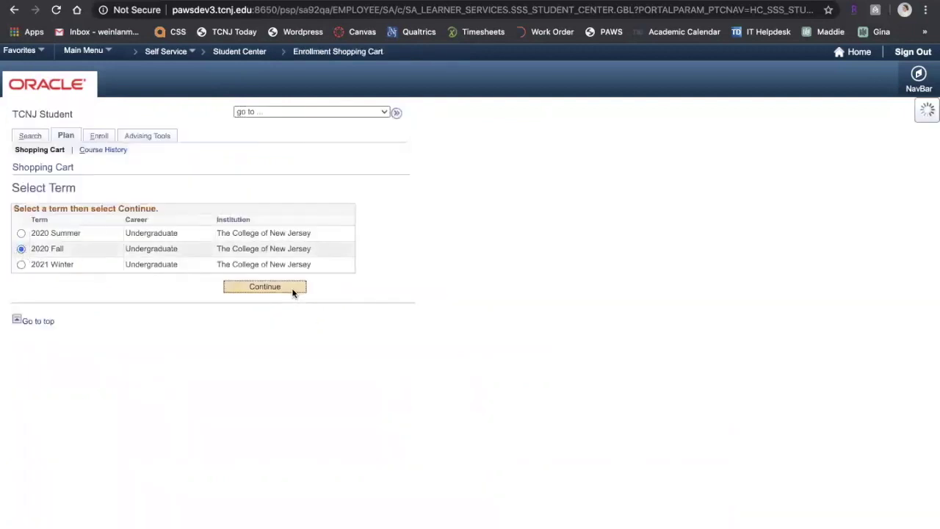
scroll(497, 337, down, 1)
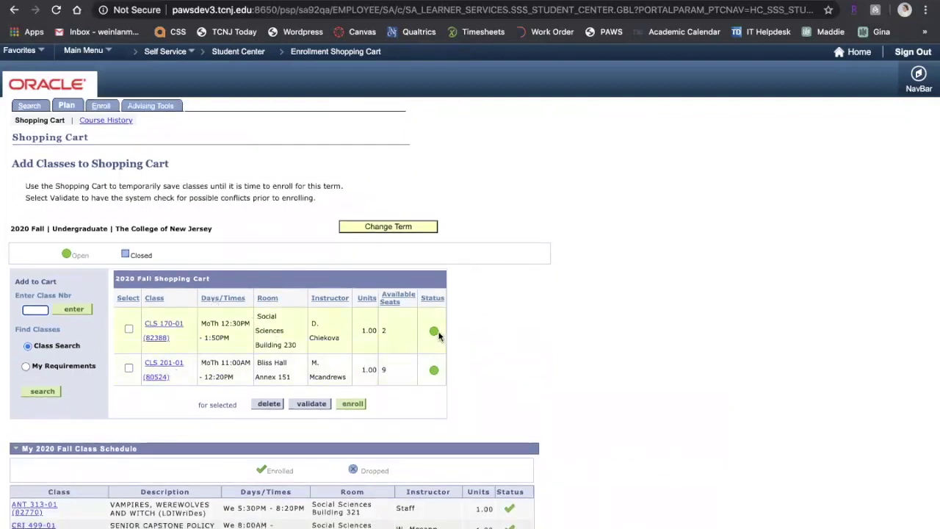
scroll(545, 366, down, 1)
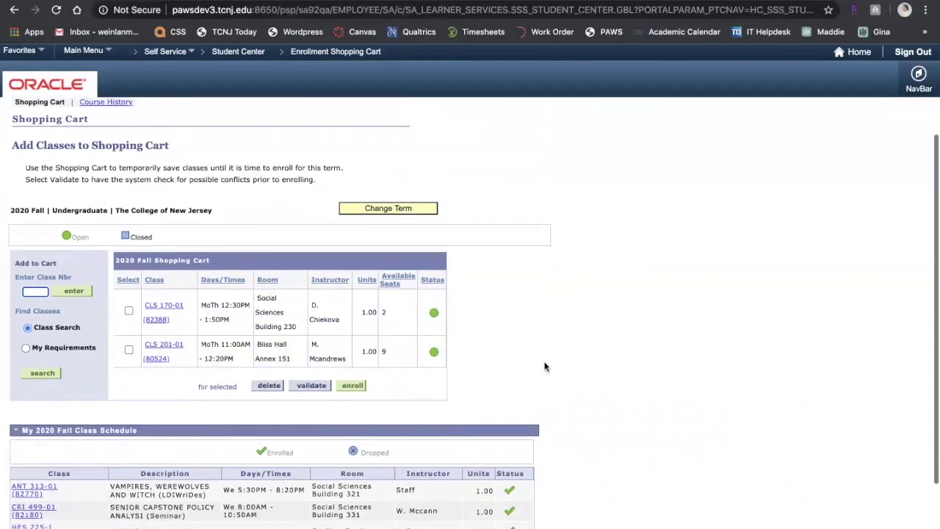
scroll(545, 365, up, 1)
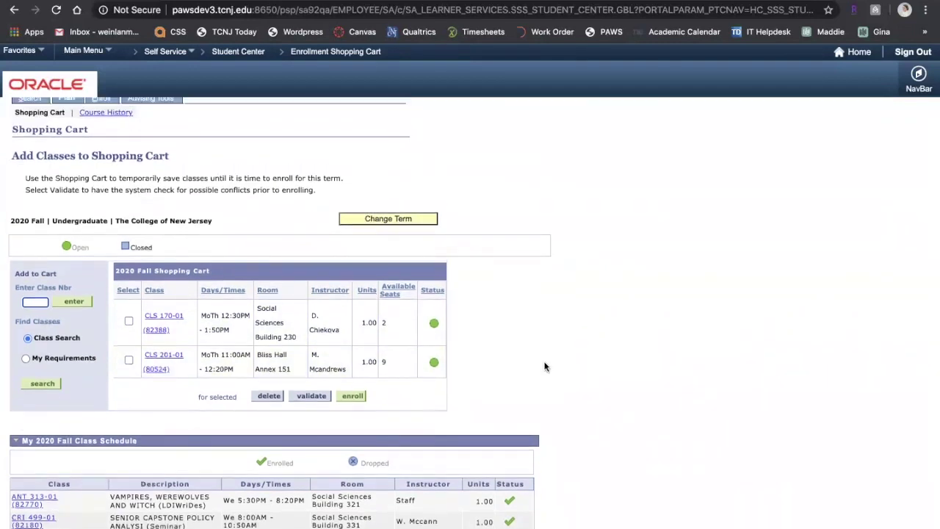